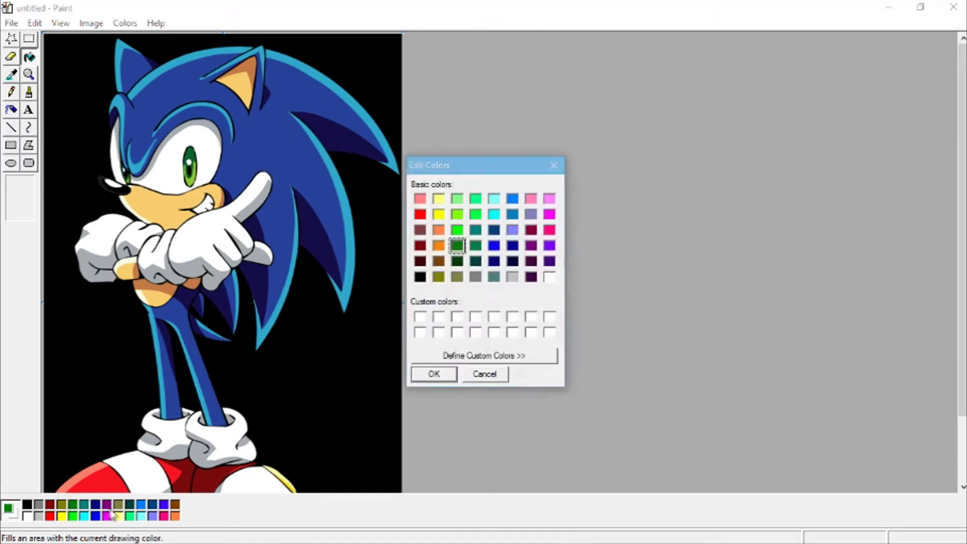
- Close the colour editor and fill the character's blue head, ear, quills and legs with magenta
click(469, 375)
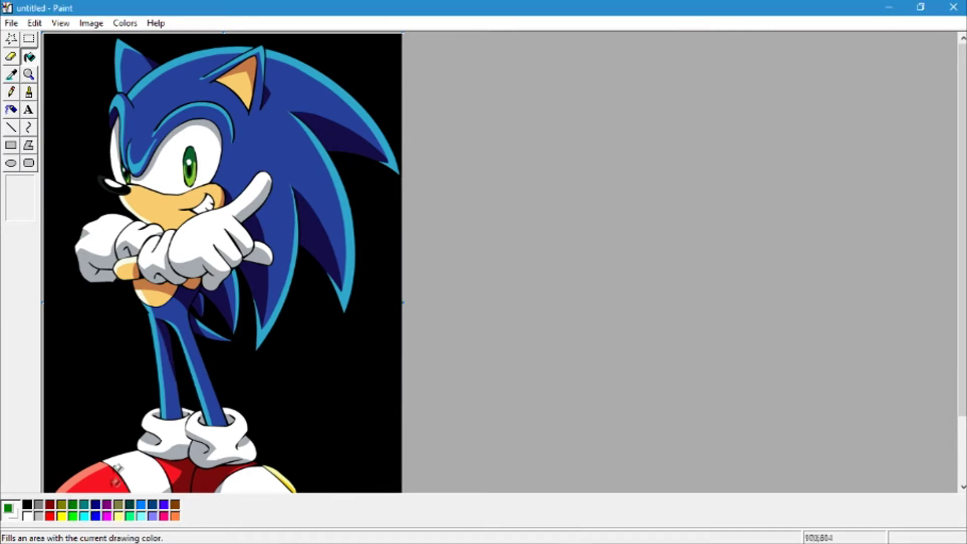
click(107, 516)
click(302, 85)
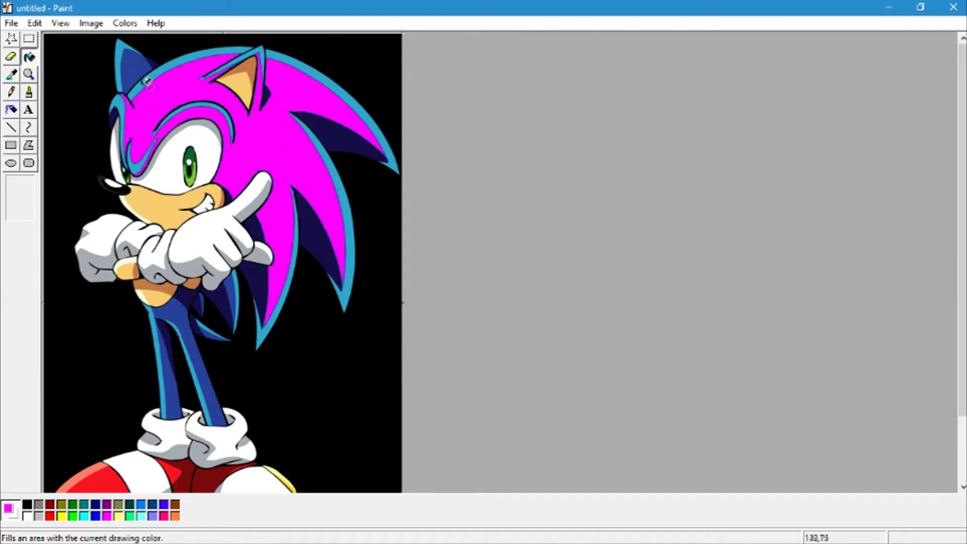
click(134, 70)
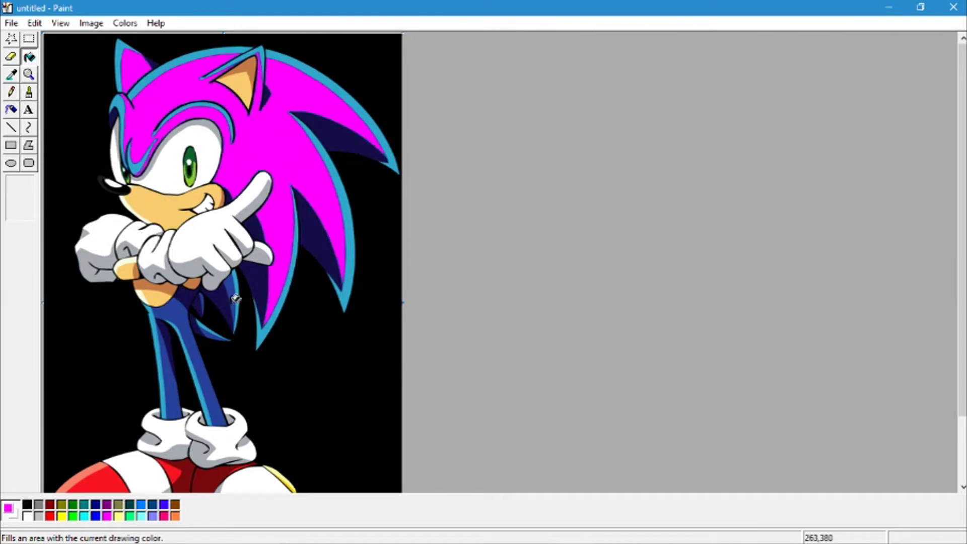
click(224, 302)
click(180, 309)
click(170, 374)
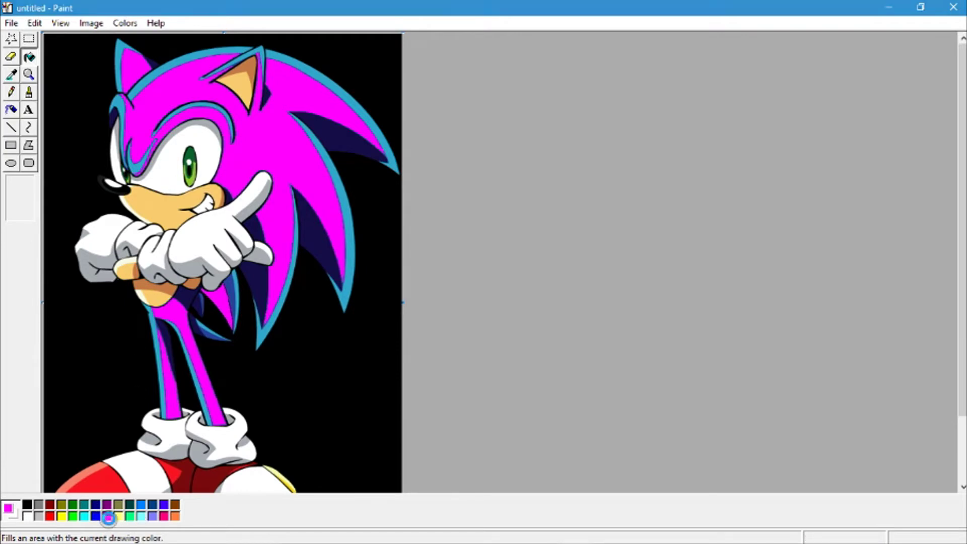
- Redefine the magenta palette colour as light violet-pink and fill the cyan edges of the large quills with it
double_click(106, 516)
click(550, 198)
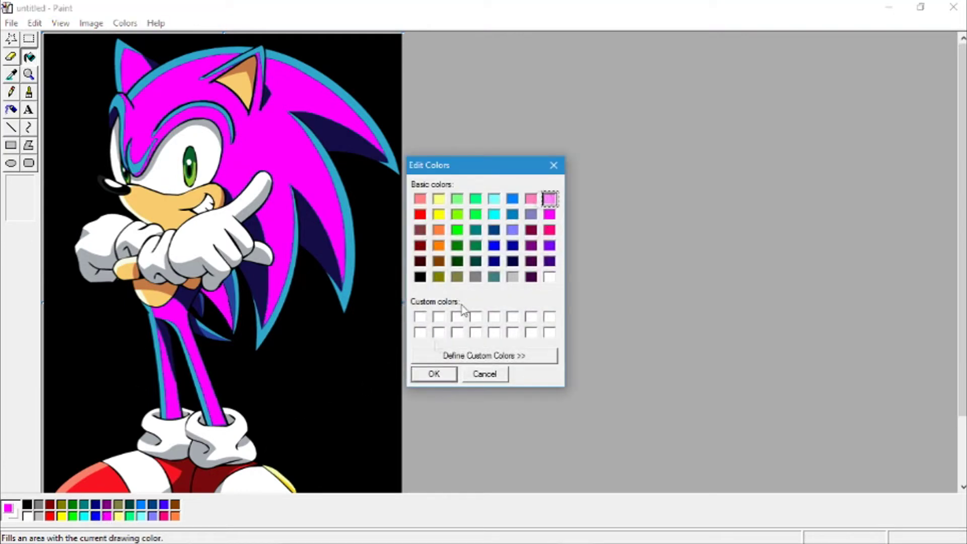
click(432, 373)
click(338, 181)
click(296, 249)
click(376, 125)
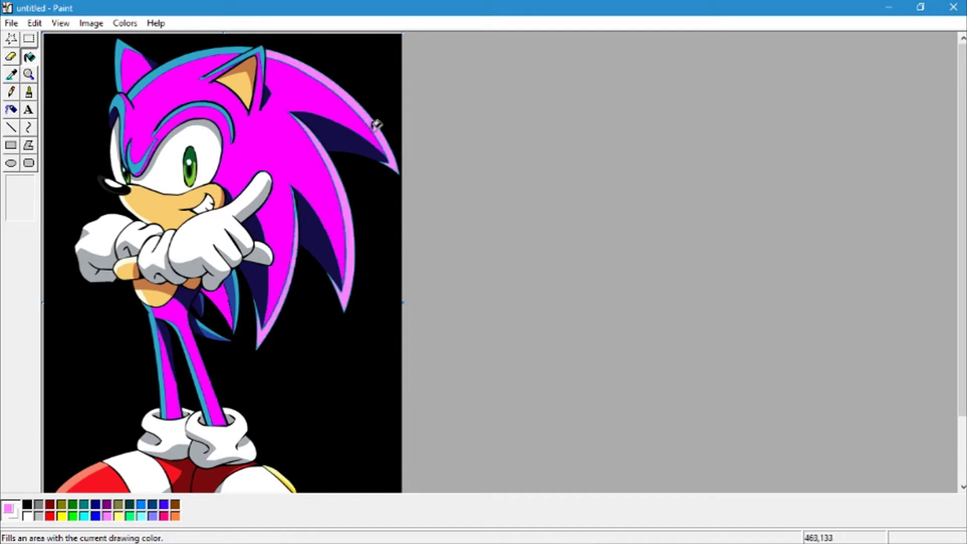
- Fill the cyan edges of the head, ears and small quill light violet-pink, and the quill shadows and brows pink
click(182, 55)
click(123, 44)
click(261, 52)
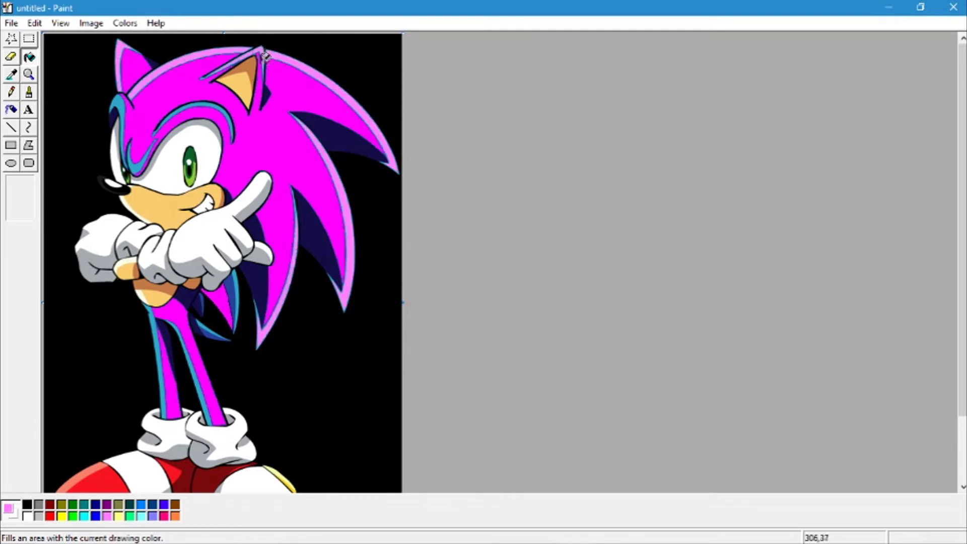
click(237, 295)
click(224, 105)
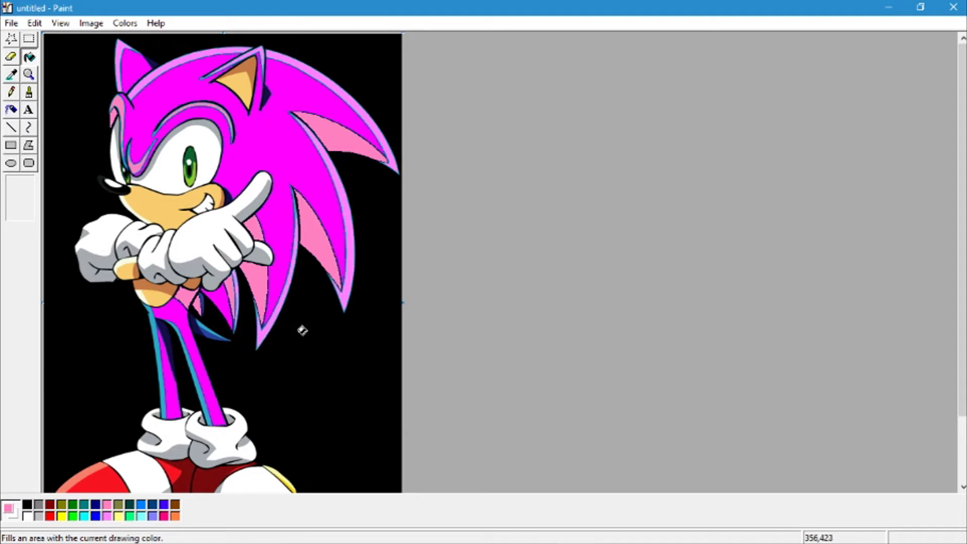
- Paint the tips and outer edges of both ears with a red brush
click(29, 92)
click(51, 516)
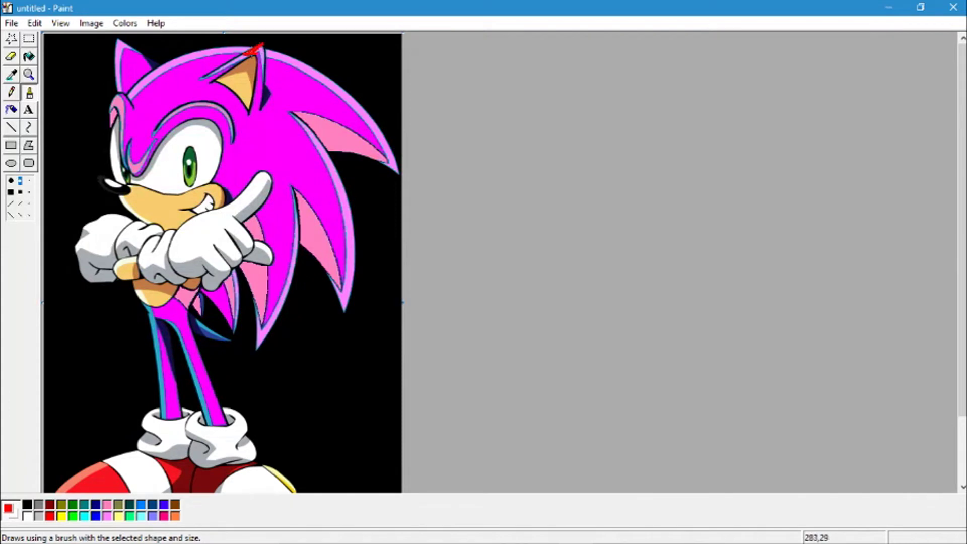
drag(262, 54, 261, 86)
drag(117, 83, 119, 48)
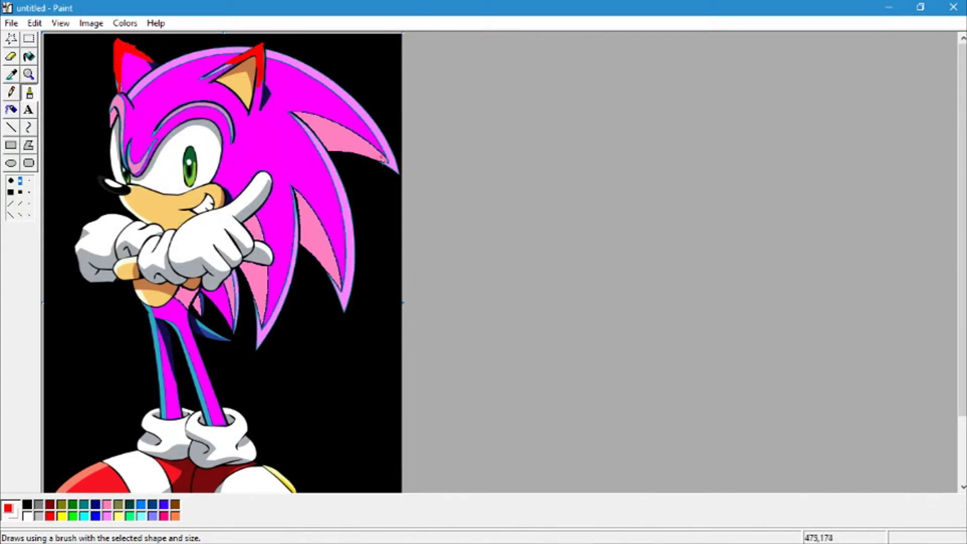
- Paint the quill tips red and draw a red shape ending in a filled dot over the upper legs
drag(373, 156, 392, 167)
mouse_move(346, 306)
mouse_down()
mouse_move(345, 284)
mouse_move(339, 304)
mouse_up()
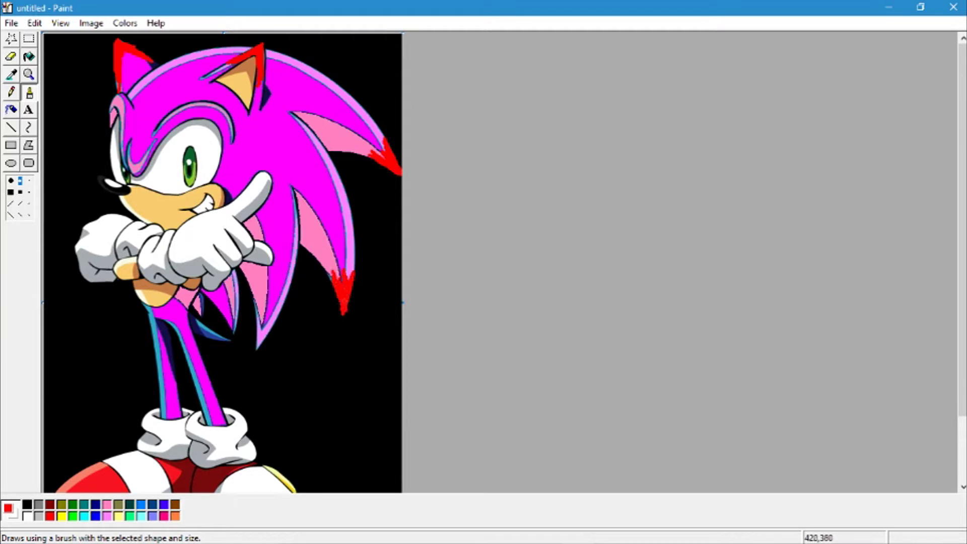
mouse_move(250, 331)
mouse_down()
mouse_move(264, 322)
mouse_move(258, 350)
mouse_move(263, 334)
mouse_move(213, 338)
mouse_up()
mouse_move(156, 321)
mouse_down()
mouse_move(161, 365)
mouse_move(177, 328)
mouse_move(155, 364)
mouse_up()
drag(198, 307, 200, 315)
drag(231, 312, 233, 330)
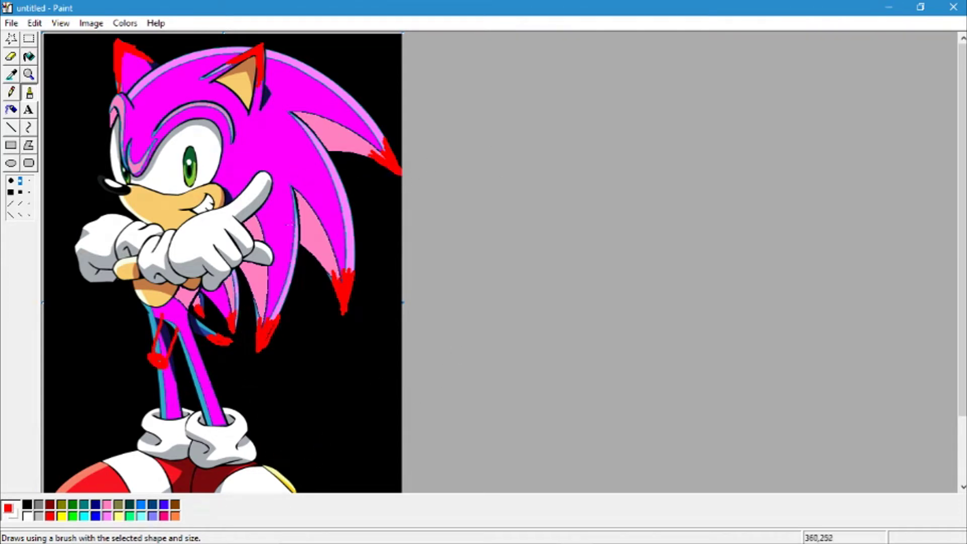
- Draw dark green wavy lines across the three large quills and paint dark green on both ears below the red tips
click(73, 504)
drag(309, 255, 328, 240)
drag(340, 153, 354, 133)
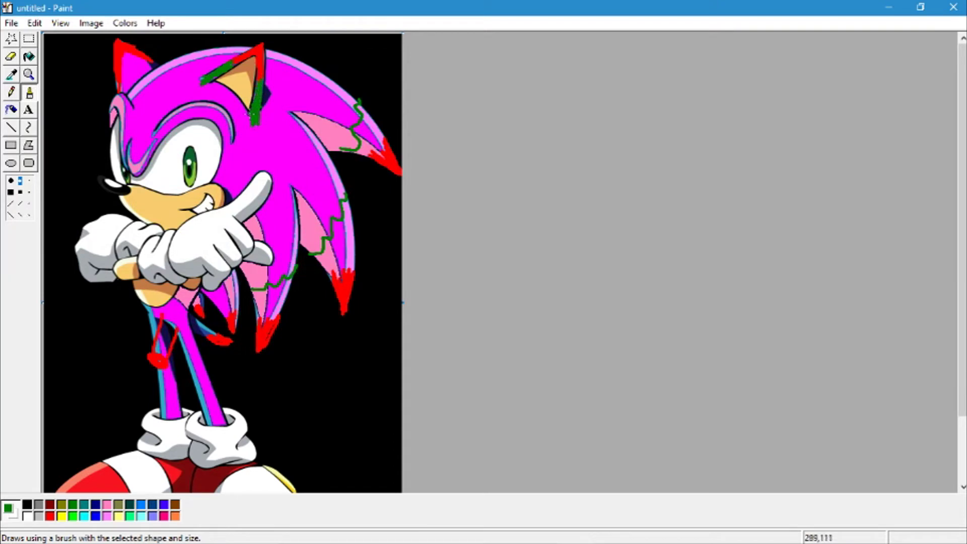
drag(242, 108, 255, 120)
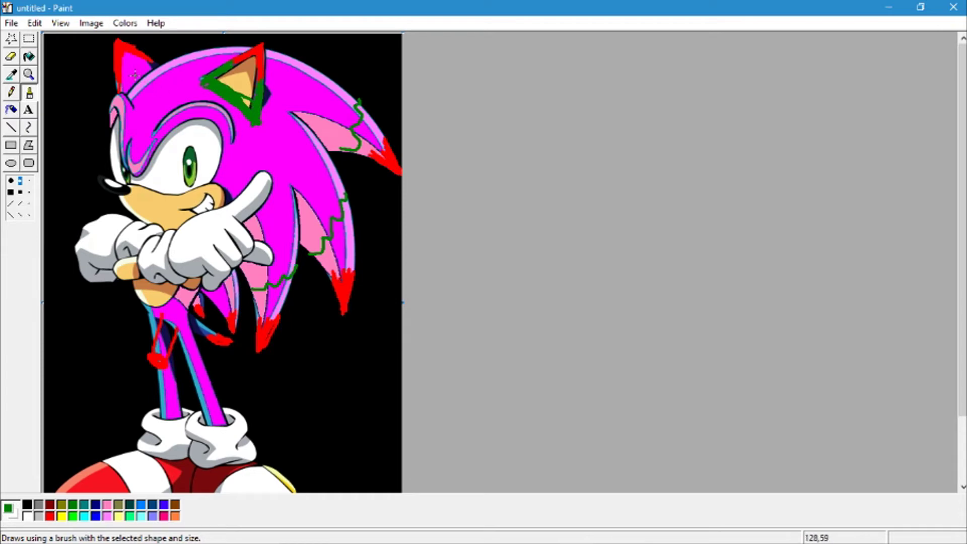
drag(128, 73, 122, 81)
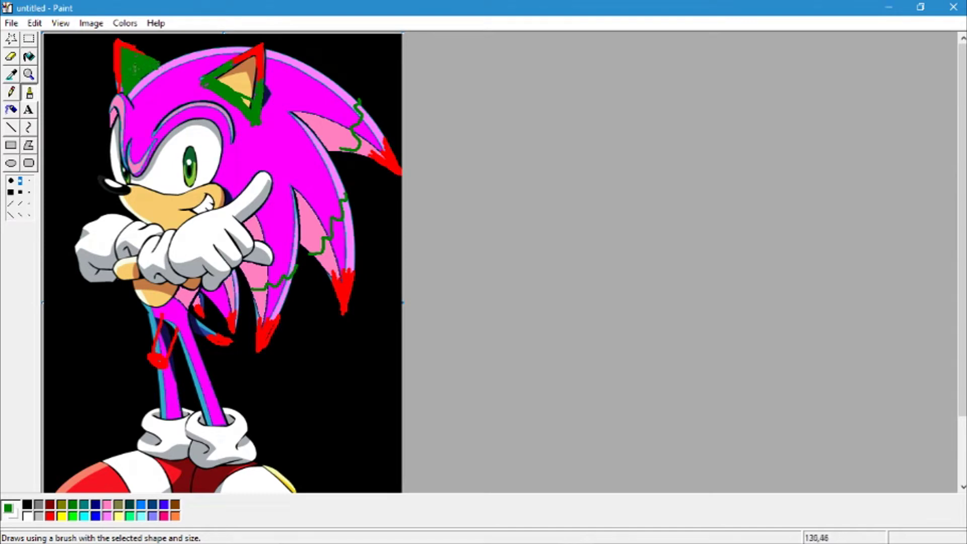
- Paint both irises dark blue with olive upper parts, and add red loops over the upper legs
click(95, 505)
mouse_move(198, 165)
mouse_down()
mouse_move(190, 160)
mouse_move(192, 172)
mouse_up()
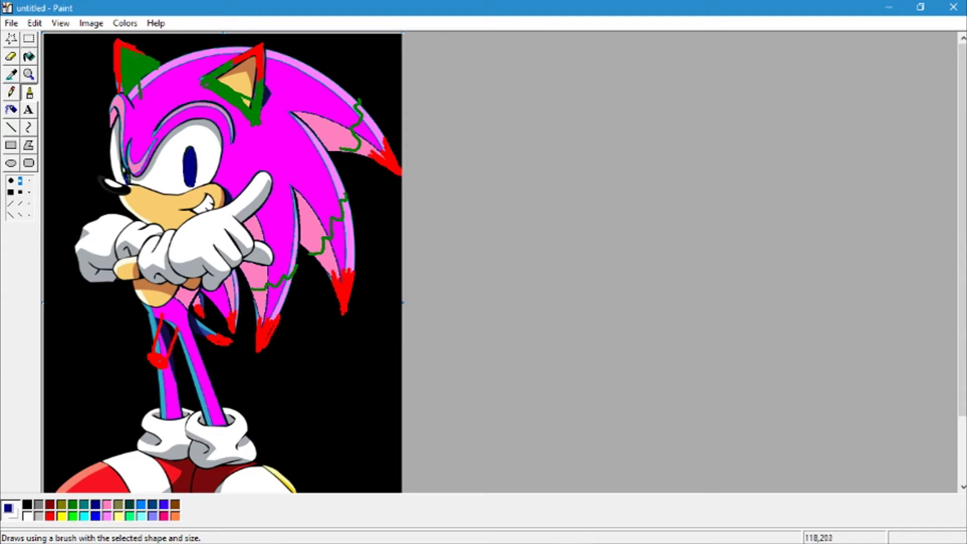
drag(173, 330, 185, 333)
click(61, 505)
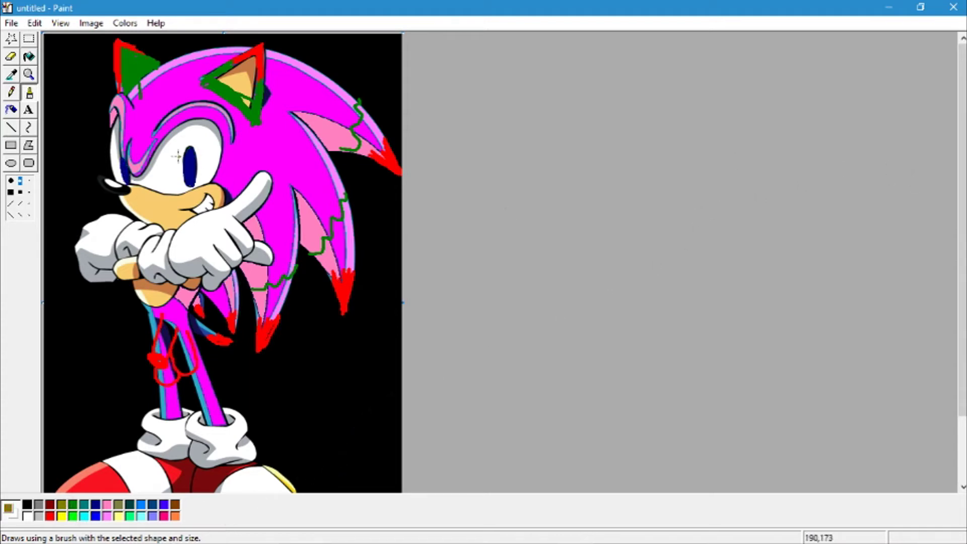
drag(180, 170, 196, 154)
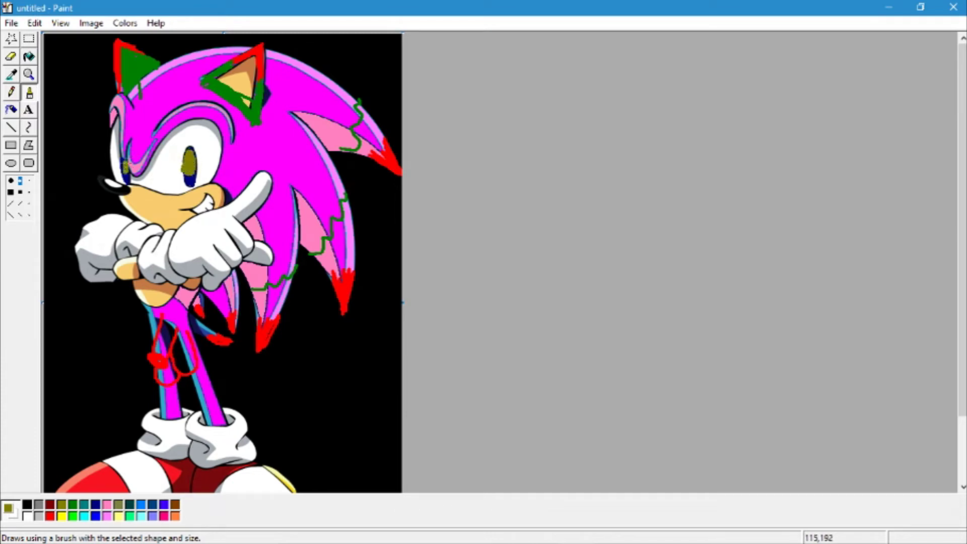
- Switch to the Opera browser and copy the black Air Jordan shoe image from the image results
drag(961, 190, 956, 258)
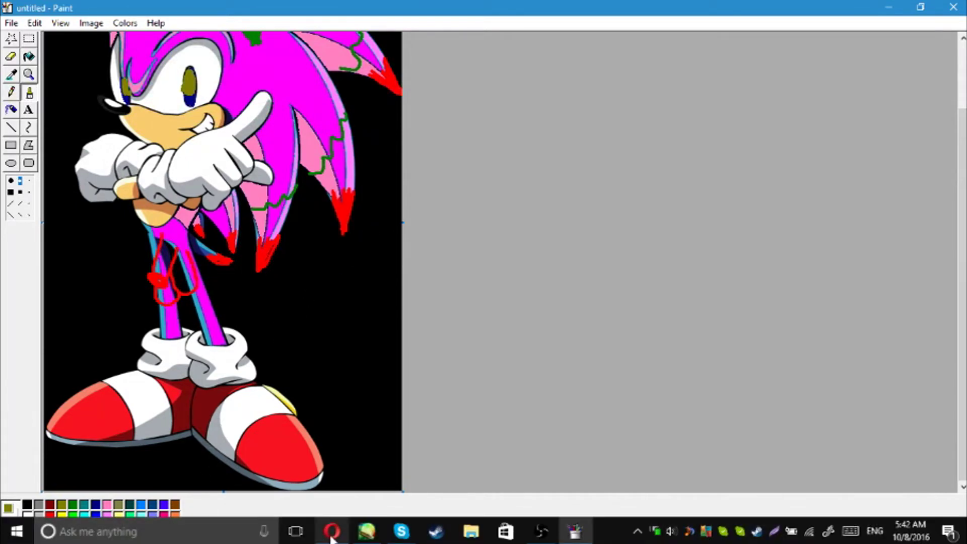
click(331, 530)
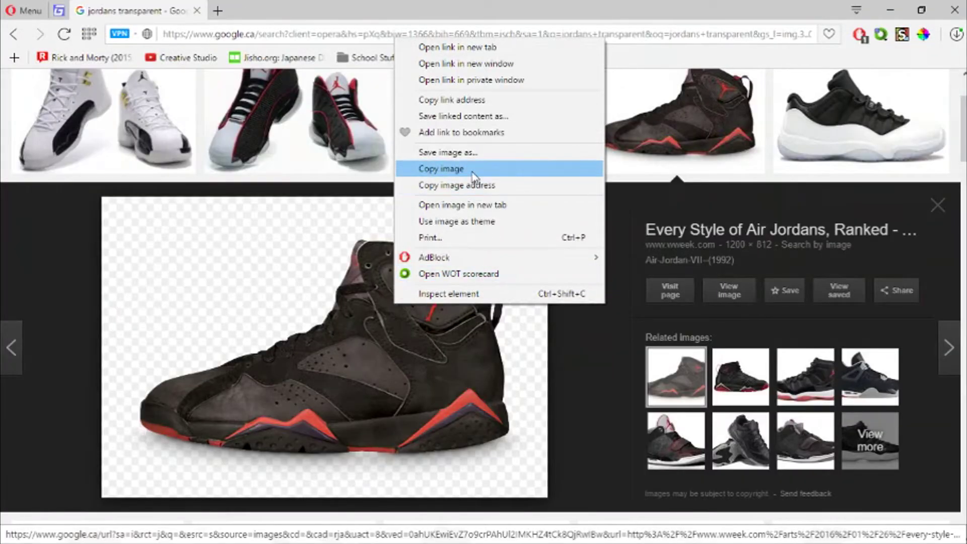
click(471, 167)
- Switch back to Paint, paste the shoe with the bitmap enlarged, and shrink it over the character's left-hand foot
mouse_move(451, 529)
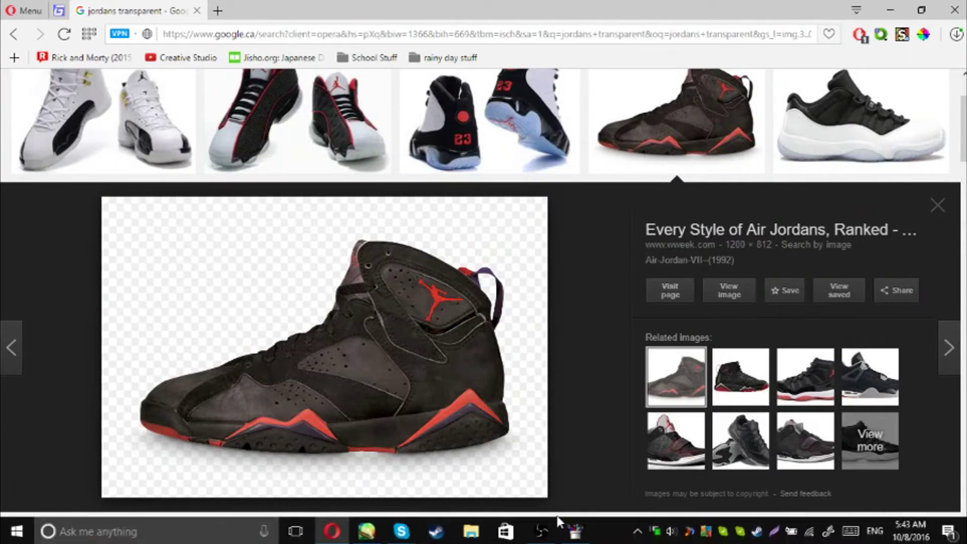
click(574, 532)
key(ctrl+v)
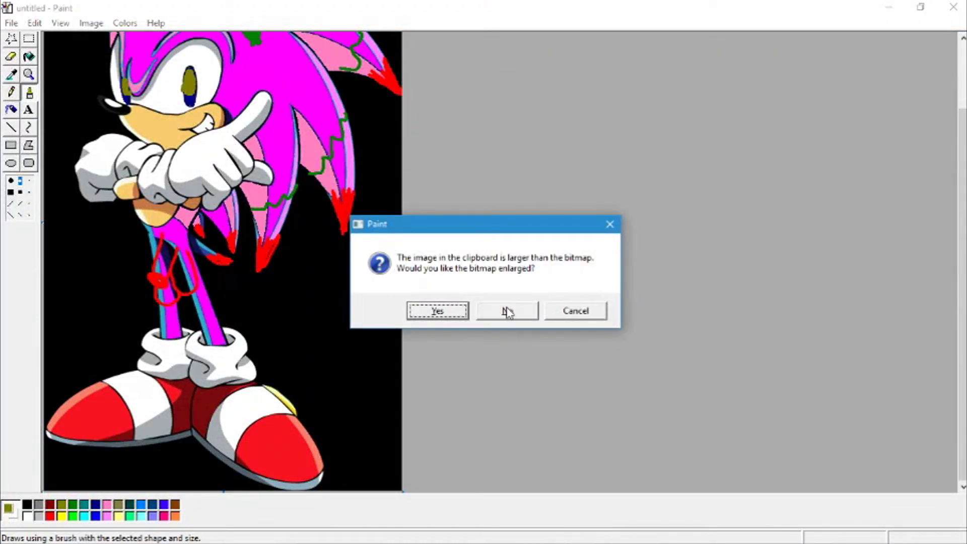
click(437, 311)
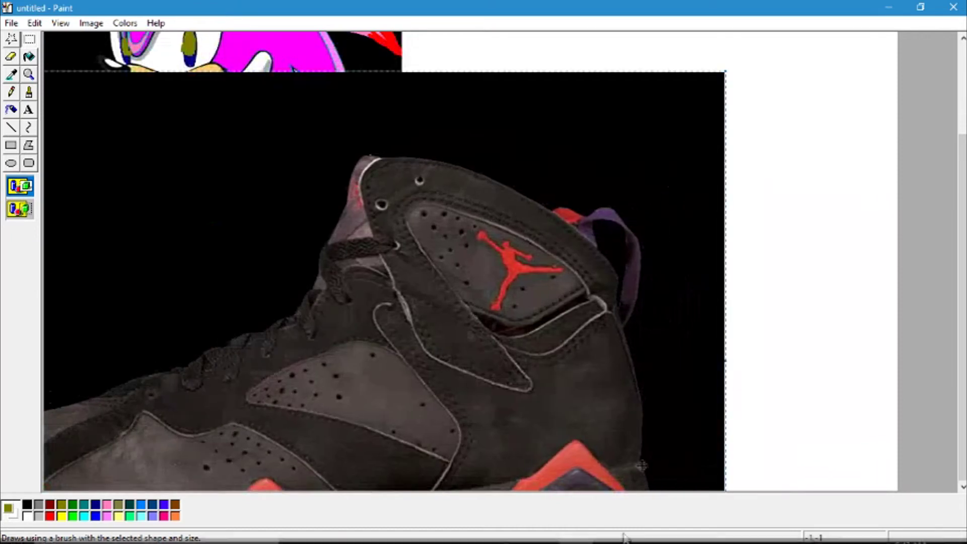
drag(723, 76, 167, 308)
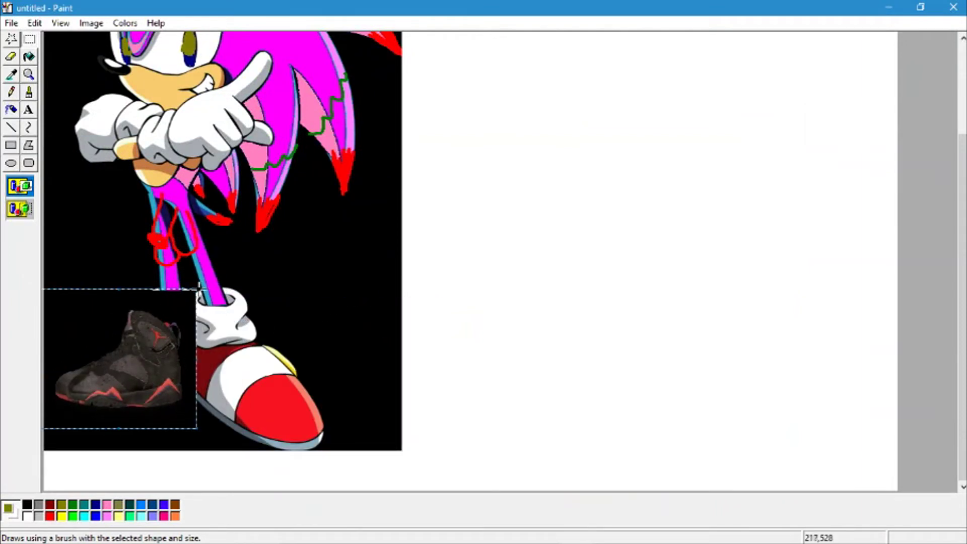
- Paste a second shoe, try to mirror it by resizing it past its own edge, and shrink it over the other foot
drag(201, 285, 723, 35)
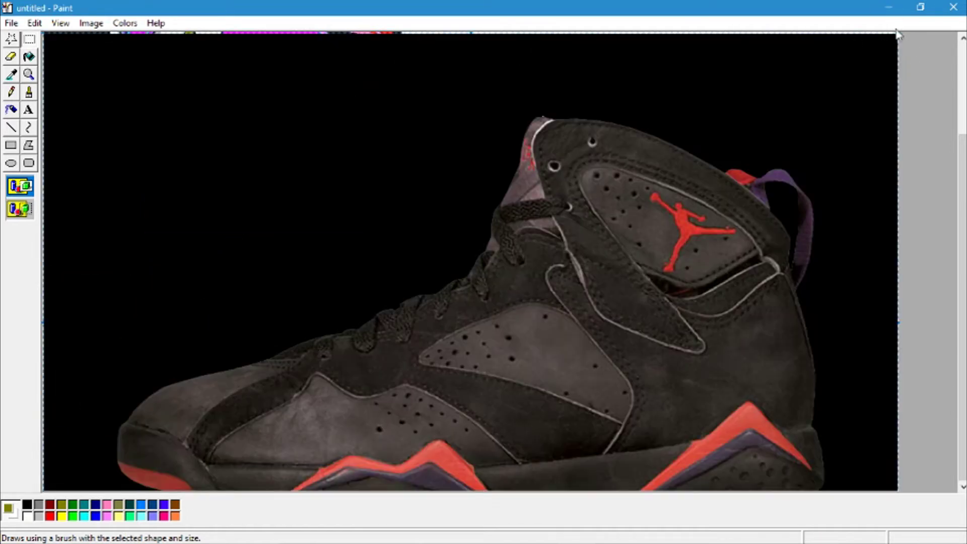
drag(898, 31, 373, 162)
drag(226, 182, 468, 147)
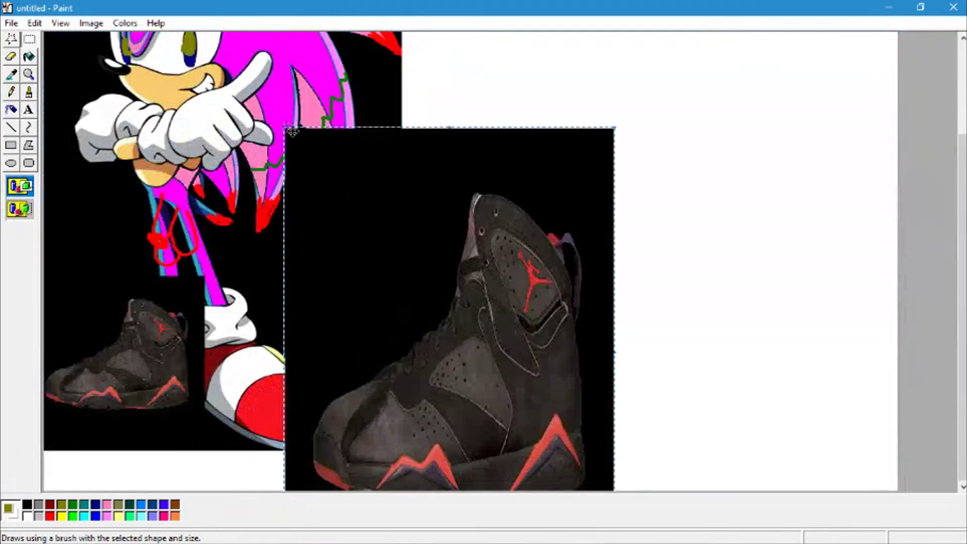
drag(285, 126, 798, 112)
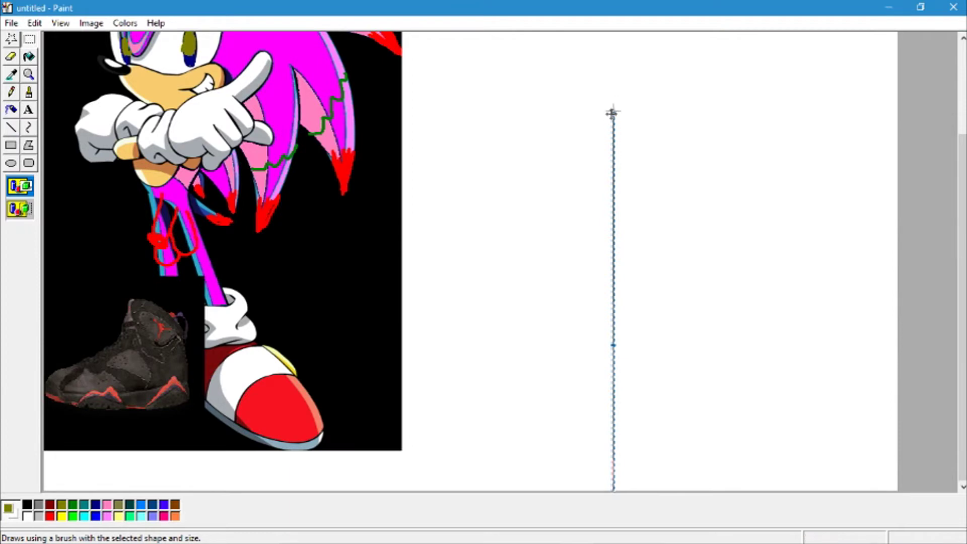
drag(611, 113, 293, 167)
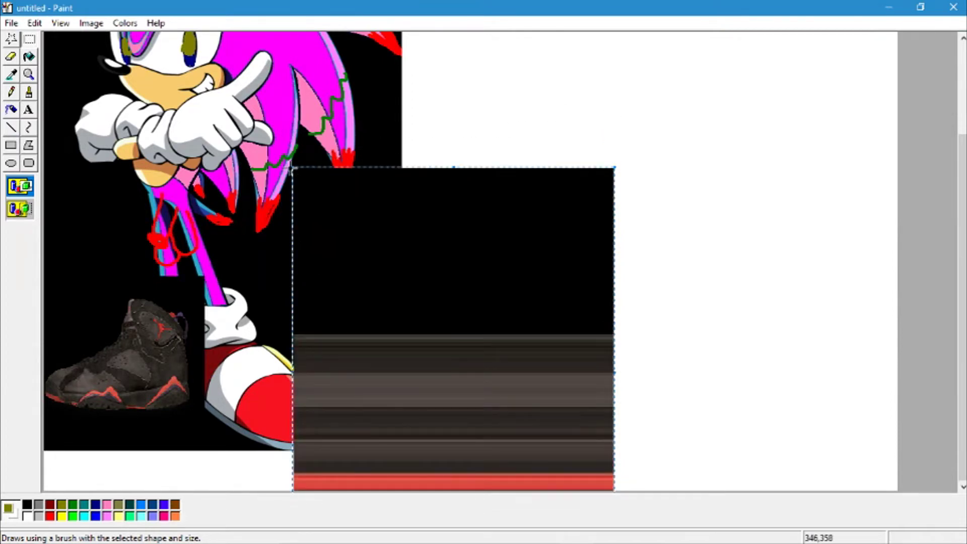
key(ctrl+z)
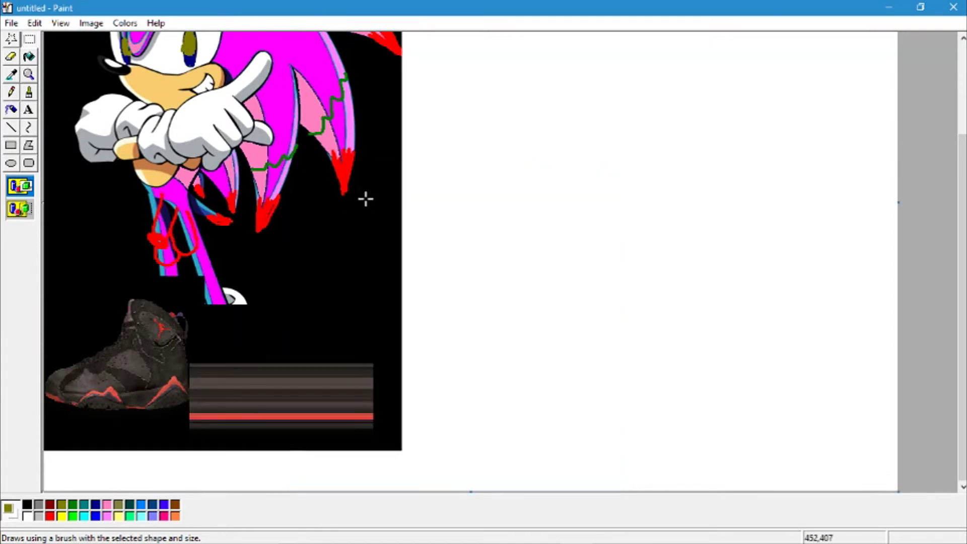
- Paint black sunglasses on the forehead with the largest round brush, adding a thin white highlight around the left lens's edge
scroll(469, 212, up, 3)
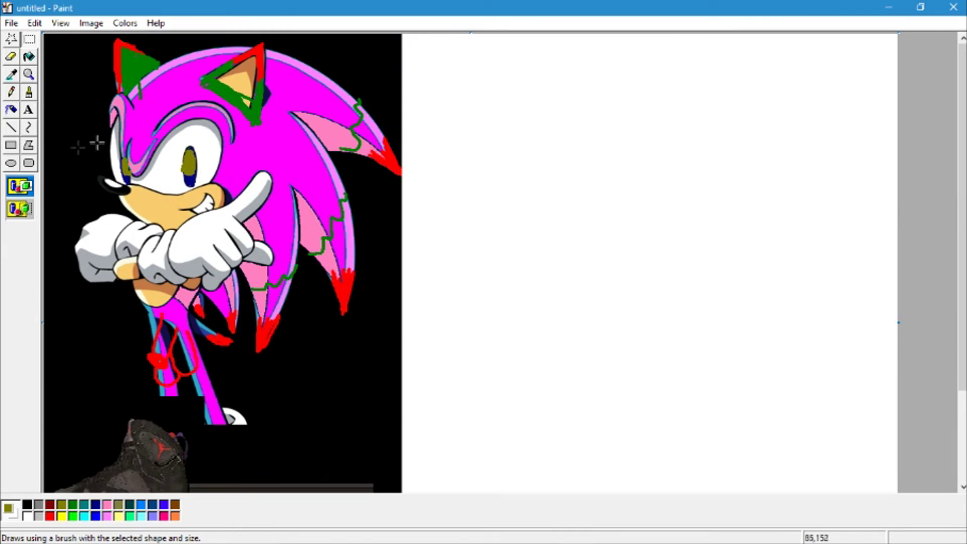
click(28, 95)
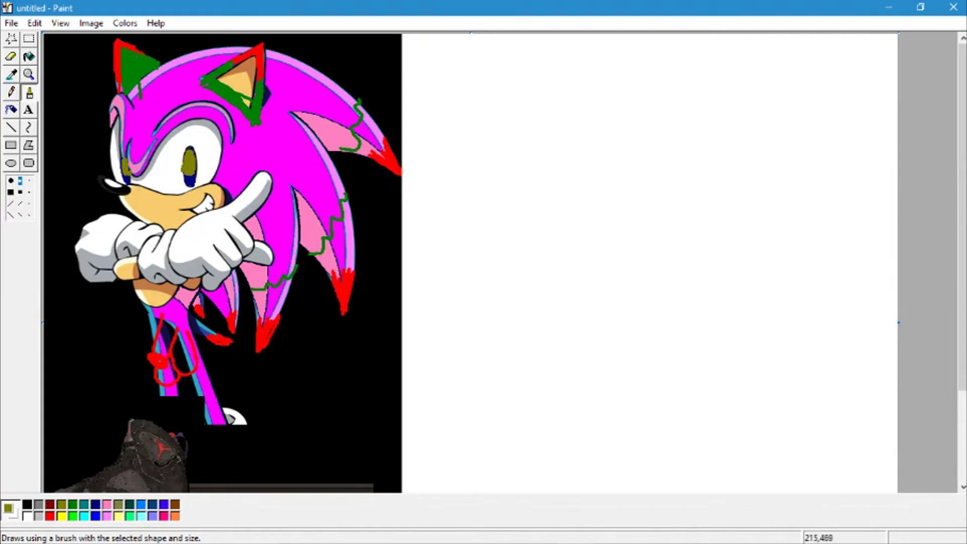
click(151, 513)
click(61, 515)
click(27, 504)
click(11, 180)
mouse_move(134, 109)
mouse_down()
mouse_move(107, 97)
mouse_move(115, 109)
mouse_move(101, 121)
mouse_move(105, 111)
mouse_move(111, 130)
mouse_move(107, 108)
mouse_move(121, 123)
mouse_up()
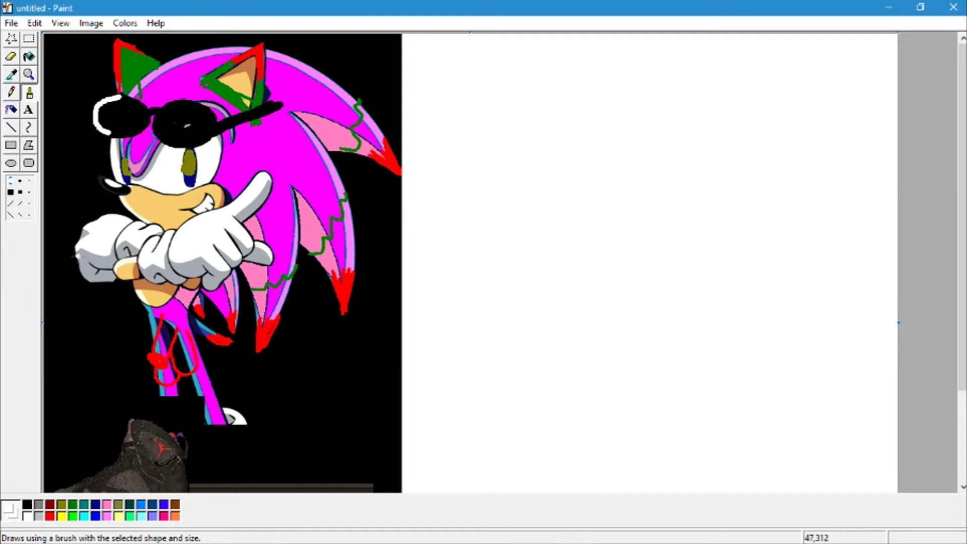
click(26, 504)
mouse_move(104, 116)
mouse_down()
mouse_move(131, 112)
mouse_move(119, 128)
mouse_move(96, 117)
mouse_up()
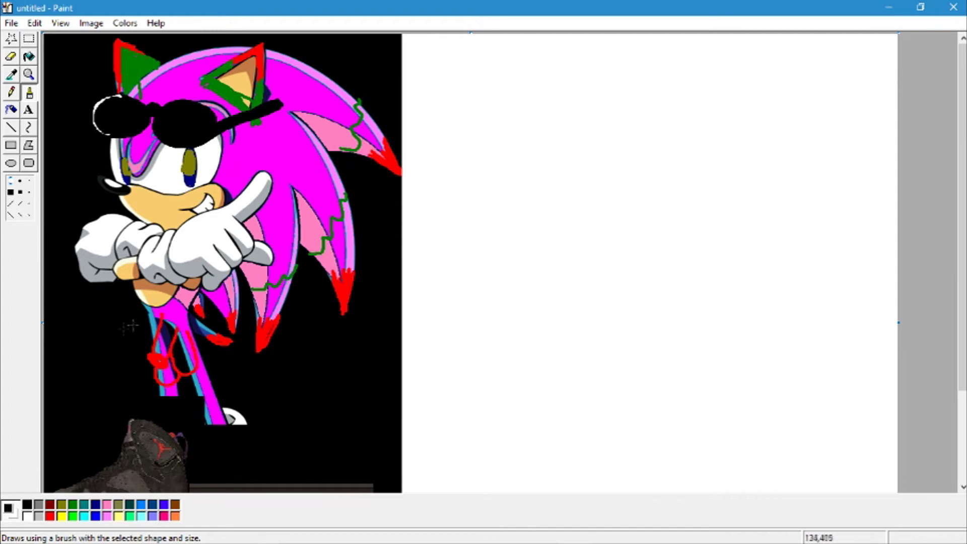
- Leave the red palette colour unchanged, then paint dark red marks over both irises and dark blue over the teeth
double_click(50, 516)
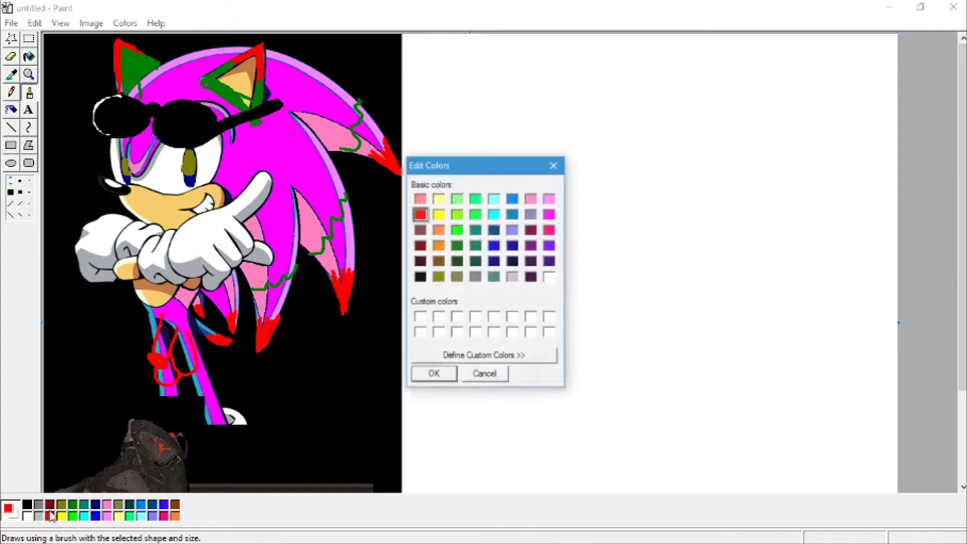
click(474, 375)
click(50, 505)
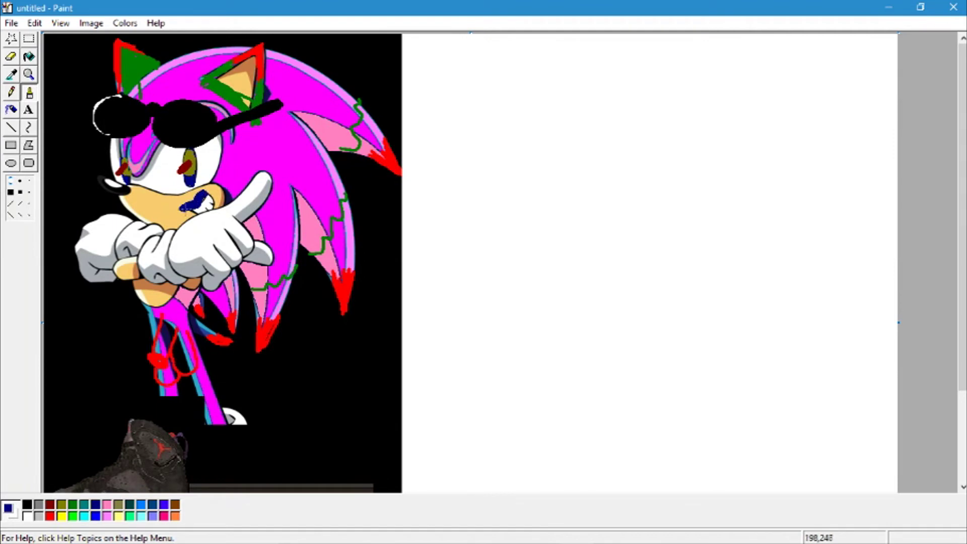
- Finish the dark blue mark over the teeth, then paint brown freckles around the mouth and brown loops beside both ears
mouse_move(206, 193)
mouse_down()
mouse_move(215, 202)
mouse_move(179, 175)
mouse_up()
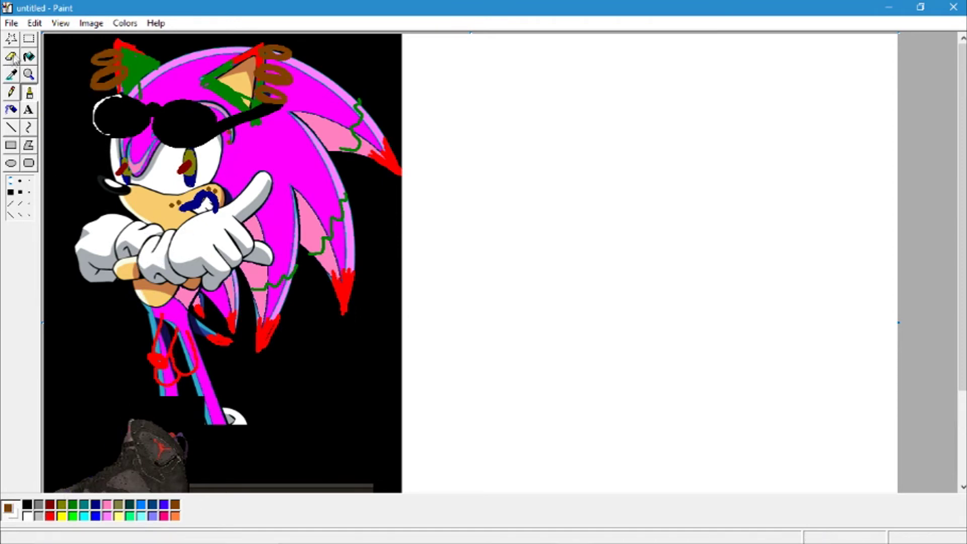
- Fill the white areas of both gloves with light pink
click(28, 56)
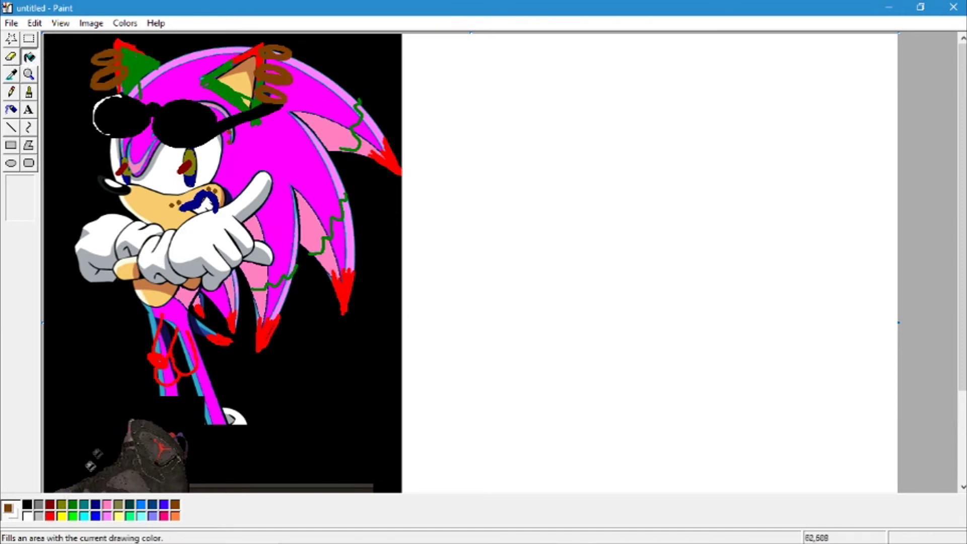
click(106, 504)
click(103, 242)
click(192, 236)
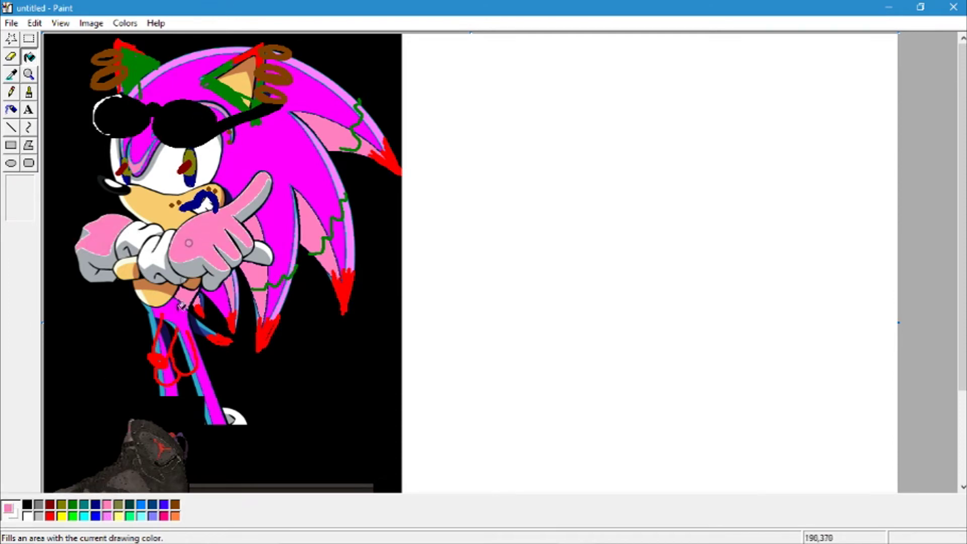
- Fill the grey shaded areas of both gloves and their cuffs with hot pink
double_click(108, 515)
click(548, 230)
click(426, 378)
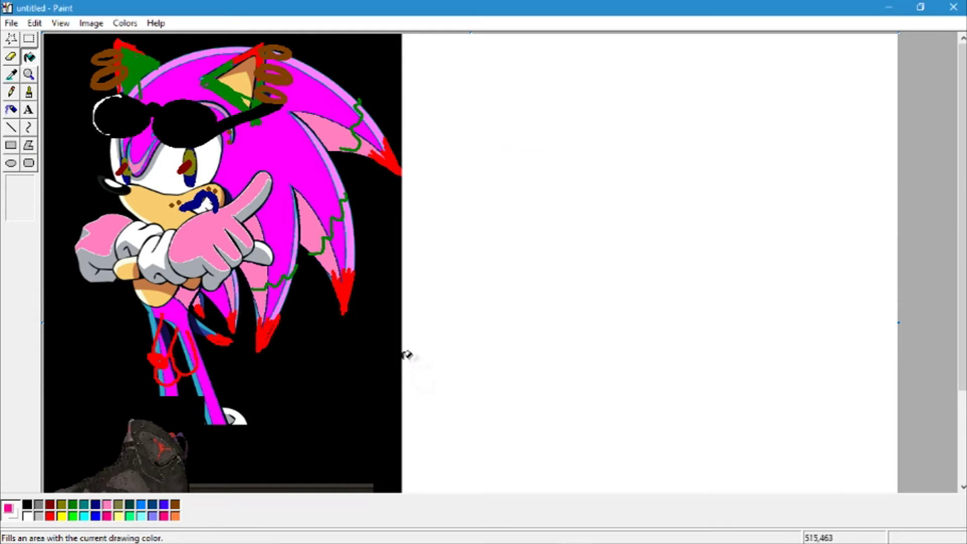
click(254, 252)
click(226, 271)
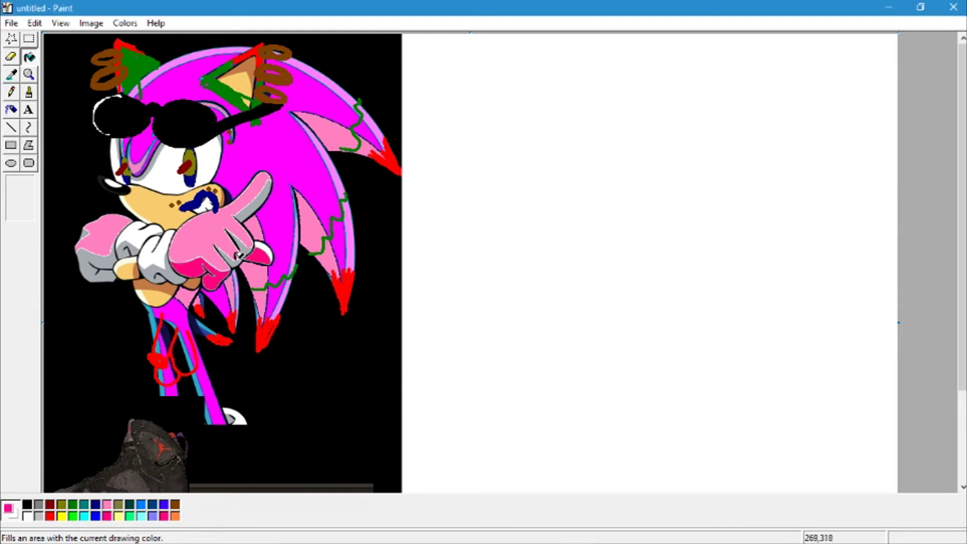
click(258, 210)
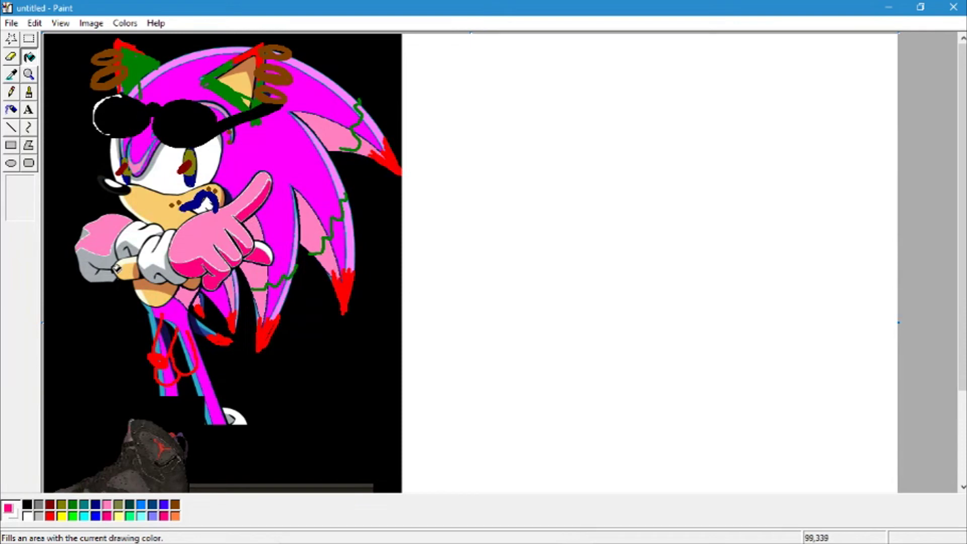
click(107, 263)
click(135, 245)
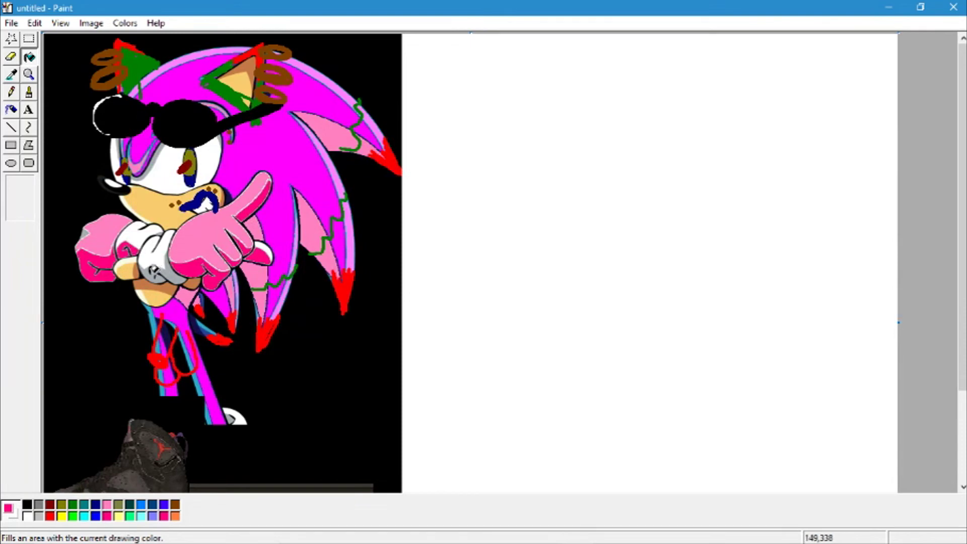
click(154, 270)
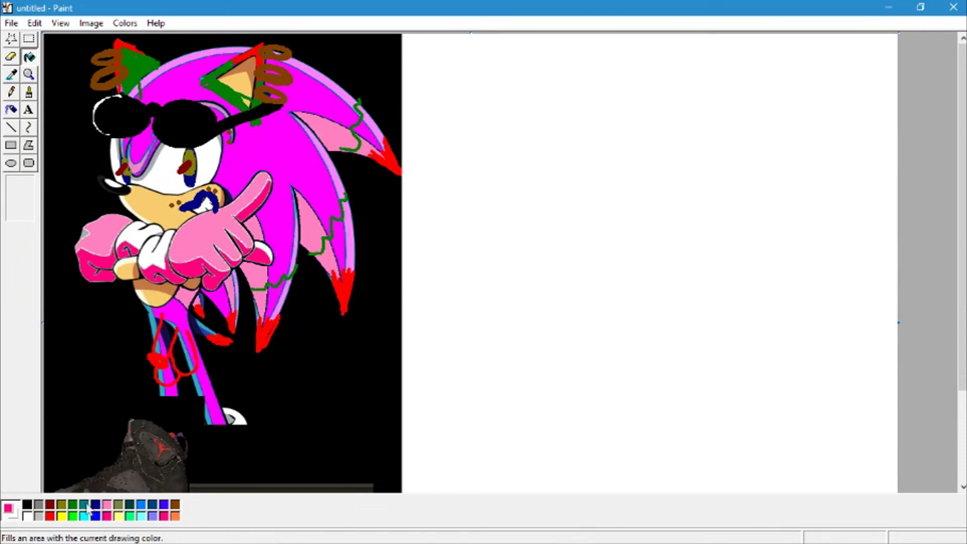
- Fill the white cuff areas with light pink and cover the leftover grey glove patch with pink
click(107, 505)
click(135, 240)
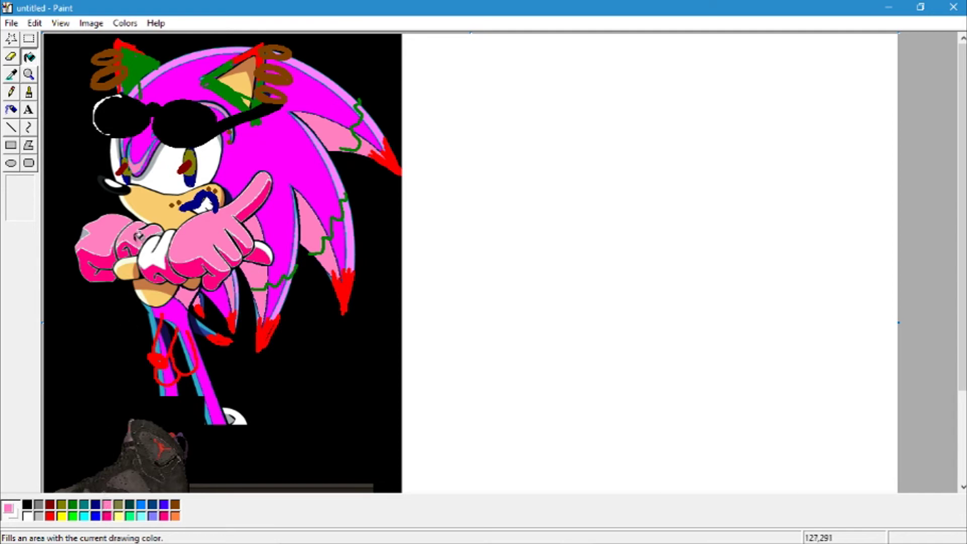
click(161, 252)
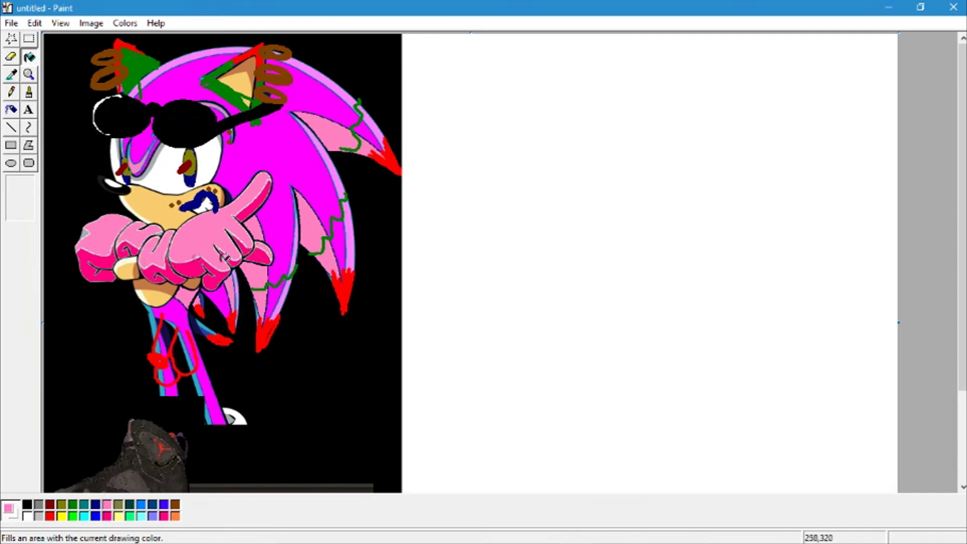
click(107, 515)
click(29, 92)
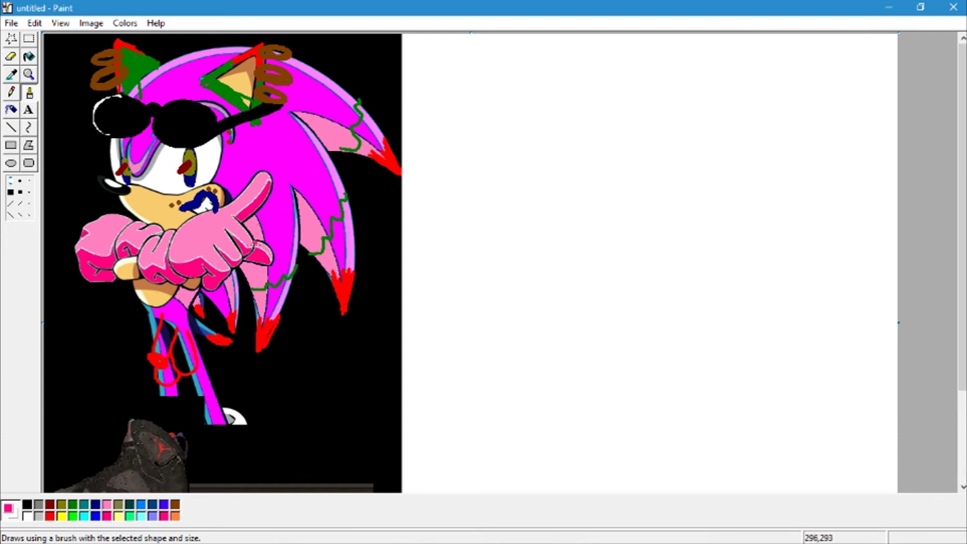
- Handwrite "Kotu" with "age 7" beneath it in dark red with the brush, on the black background beside the legs
click(50, 505)
mouse_move(297, 356)
mouse_down()
mouse_move(304, 423)
mouse_move(301, 402)
mouse_move(290, 412)
mouse_move(304, 406)
mouse_move(305, 428)
mouse_up()
mouse_move(326, 383)
mouse_down()
mouse_move(316, 401)
mouse_move(327, 386)
mouse_move(345, 415)
mouse_move(340, 364)
mouse_move(355, 387)
mouse_up()
mouse_move(352, 378)
mouse_down()
mouse_move(362, 404)
mouse_move(373, 379)
mouse_move(375, 409)
mouse_up()
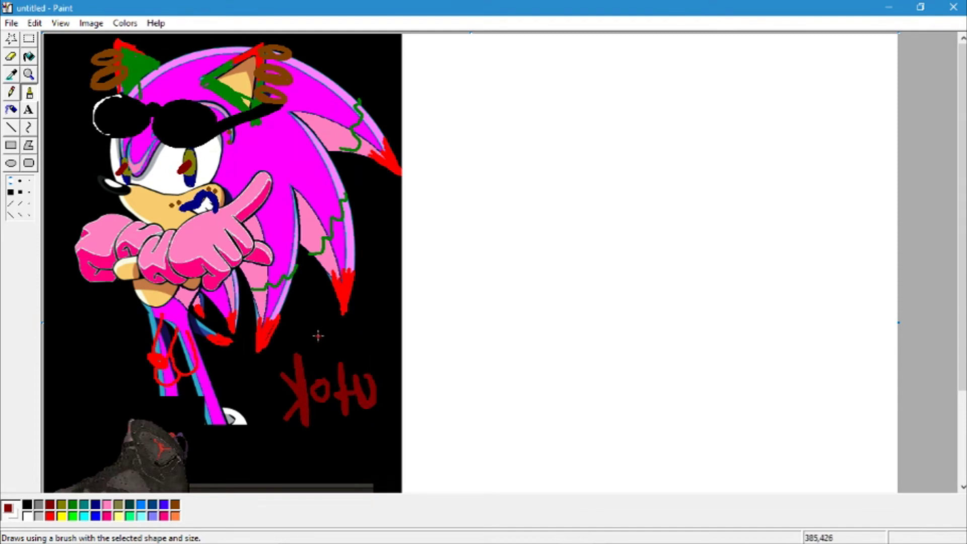
mouse_move(300, 440)
mouse_down()
mouse_move(291, 462)
mouse_move(296, 441)
mouse_move(308, 463)
mouse_move(323, 446)
mouse_move(332, 464)
mouse_move(324, 485)
mouse_move(315, 470)
mouse_move(351, 446)
mouse_move(338, 451)
mouse_move(356, 469)
mouse_up()
mouse_move(368, 434)
mouse_down()
mouse_move(382, 430)
mouse_move(371, 461)
mouse_up()
drag(273, 366, 295, 426)
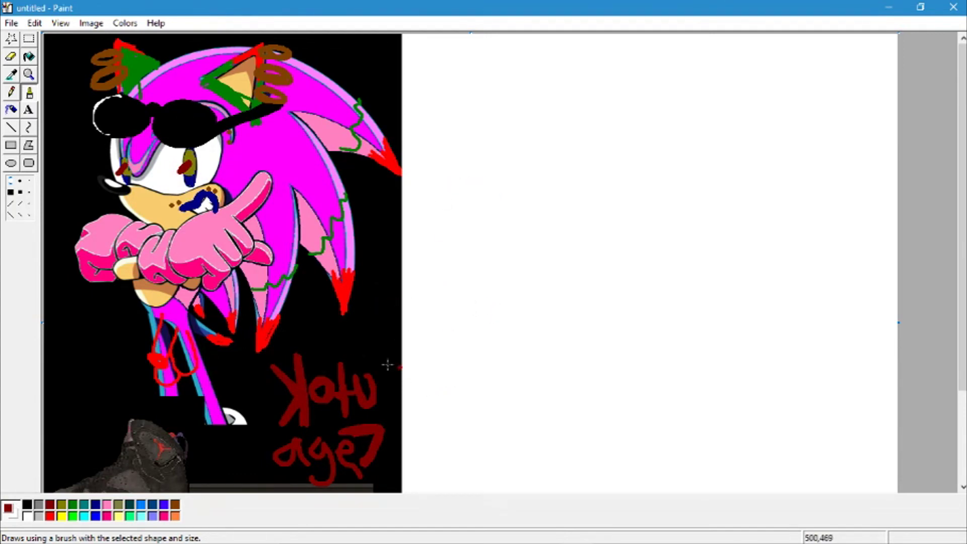
drag(353, 354, 373, 322)
drag(395, 330, 397, 345)
drag(338, 362, 437, 341)
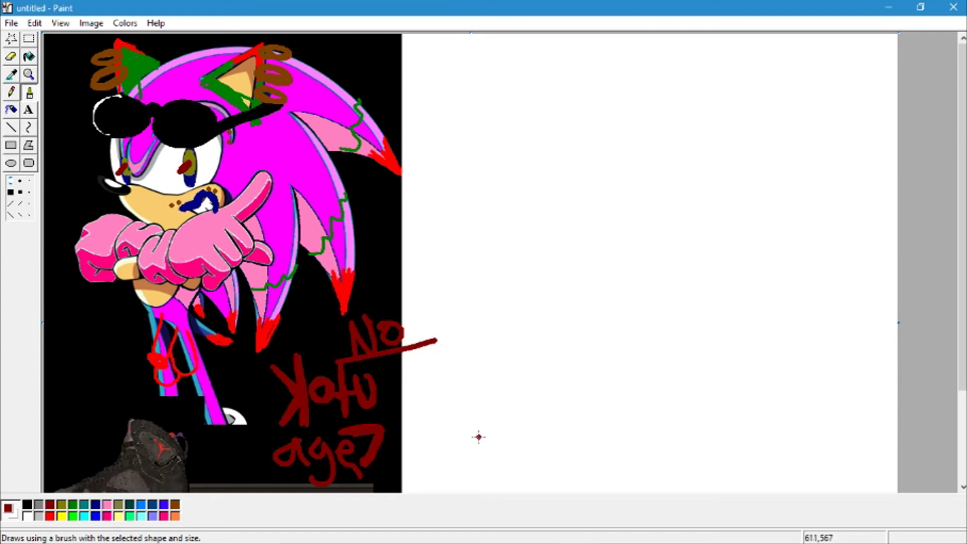
key(ctrl+z)
key(ctrl+z)
key(ctrl+z)
key(ctrl+z)
- Scribble thin dark red pencil lines over the red shapes on the upper legs and add a small mark beside the nose
click(11, 92)
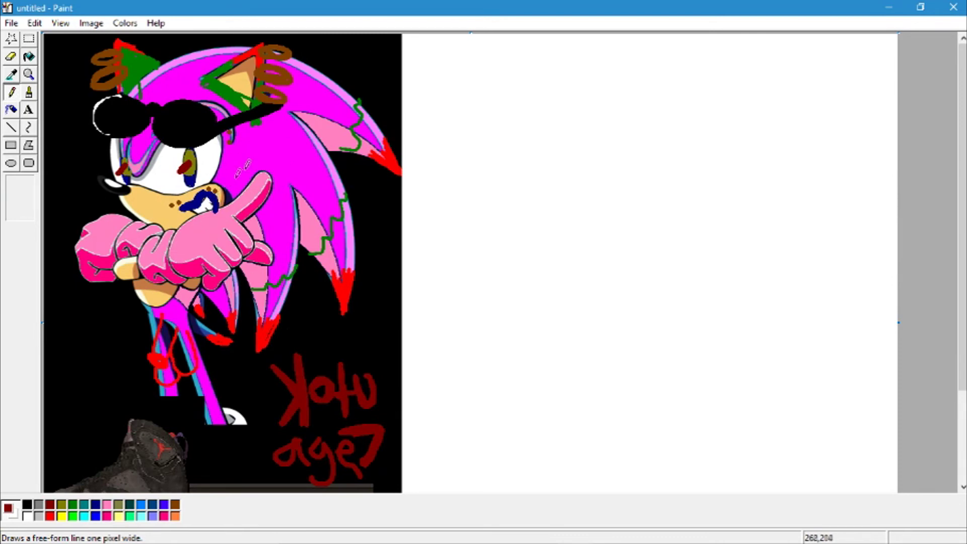
mouse_move(164, 314)
mouse_down()
mouse_move(152, 320)
mouse_move(181, 332)
mouse_move(184, 313)
mouse_move(164, 303)
mouse_move(176, 311)
mouse_move(187, 370)
mouse_up()
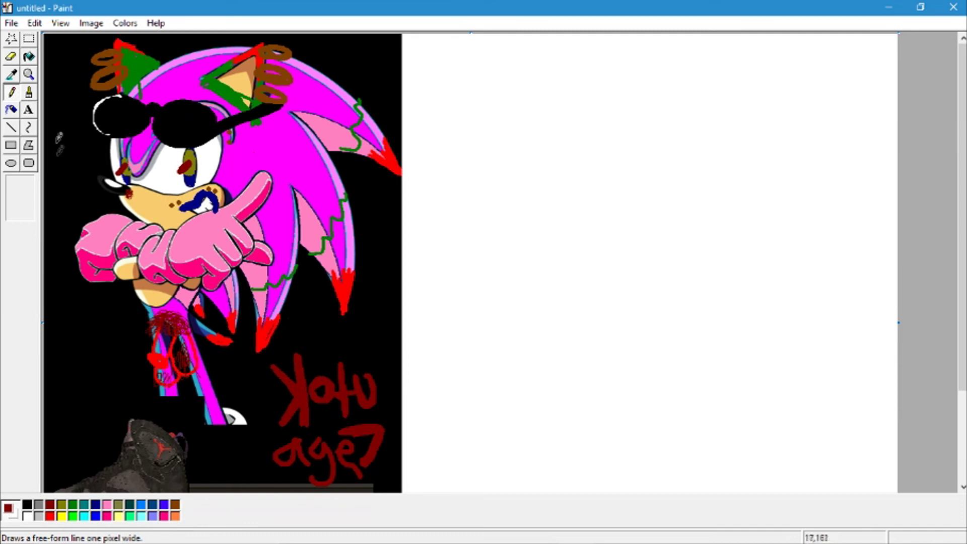
- Add a narrow dark red text block on white beside the head, beginning "DO NOT STEAL PLEASE I WIL L AHCKE INTO YOUR ADCCOUNT"
click(31, 108)
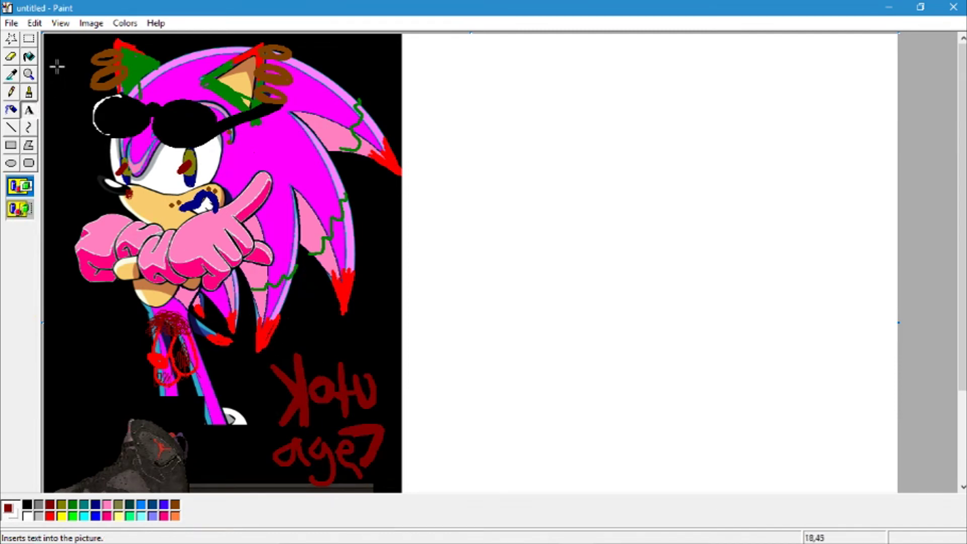
drag(53, 47, 86, 90)
text(DO NOT)
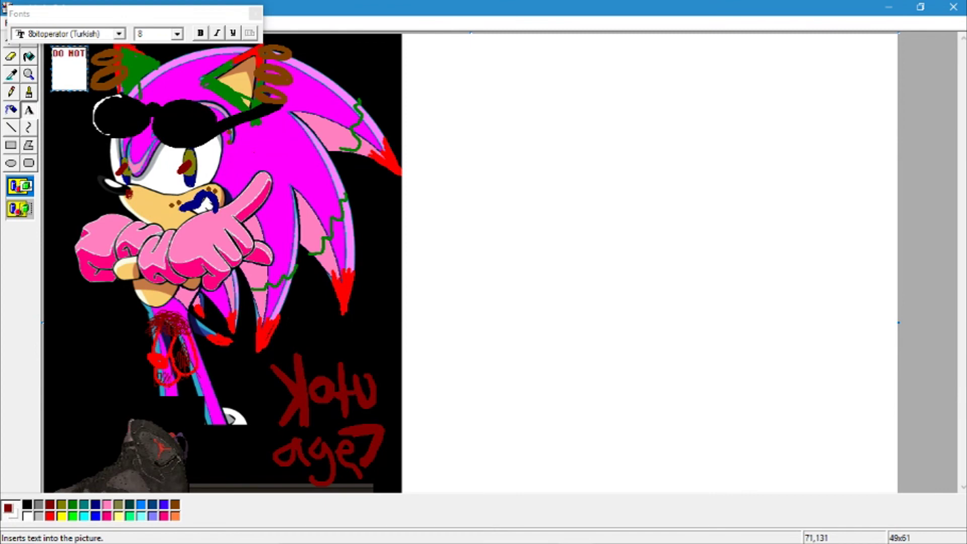
text( STEAL PLEASE I)
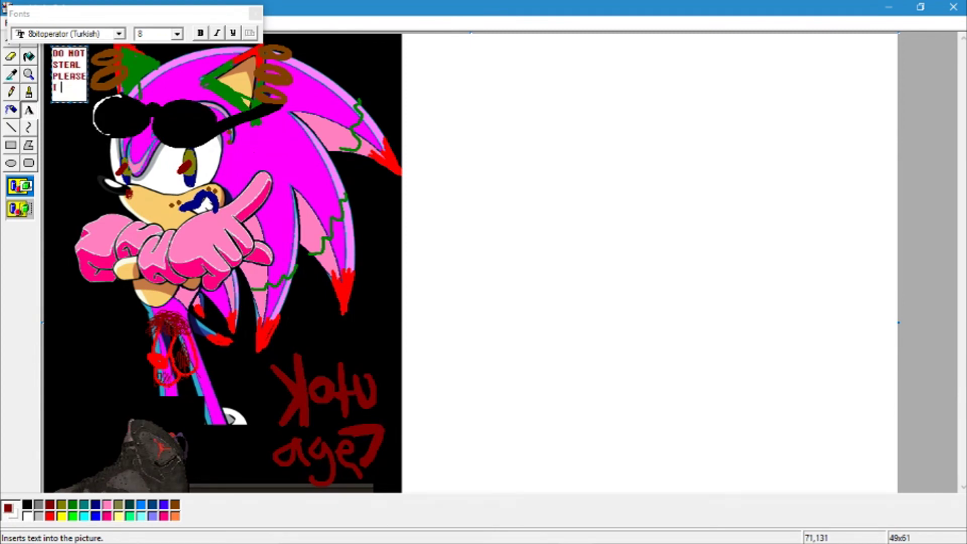
text( WIL L AHCKE INTO YOUR AD)
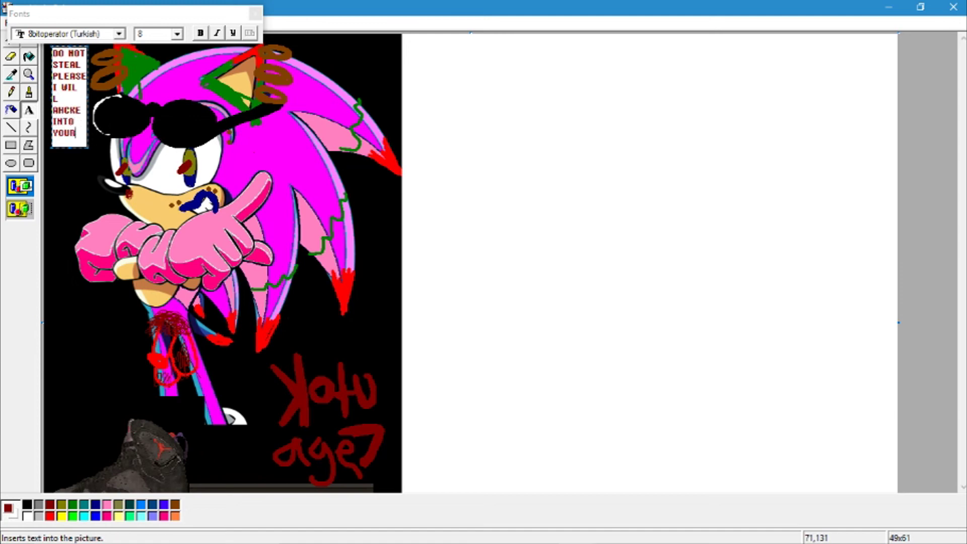
text(CCOU)
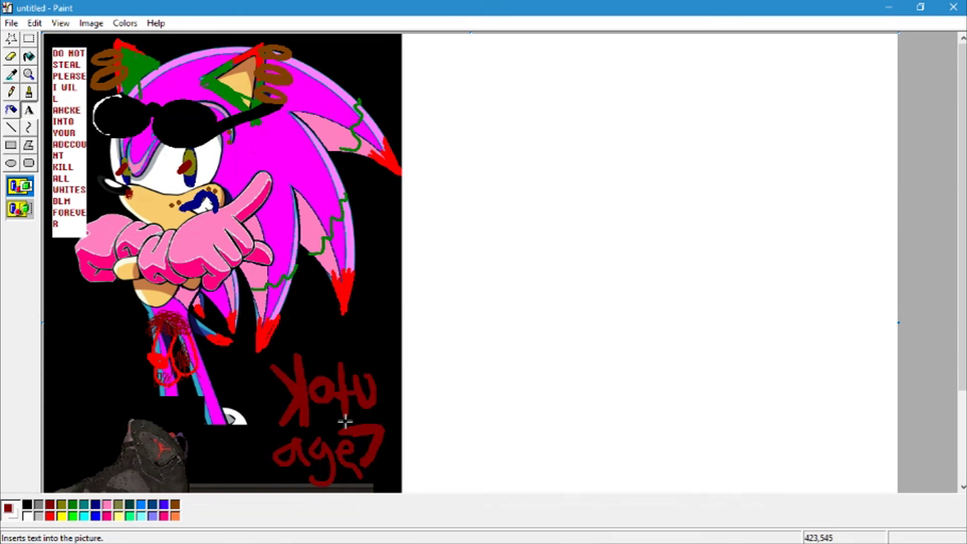
- Paint a loose white brush outline around the whole character and along the top and side of the dark red lettering
click(29, 92)
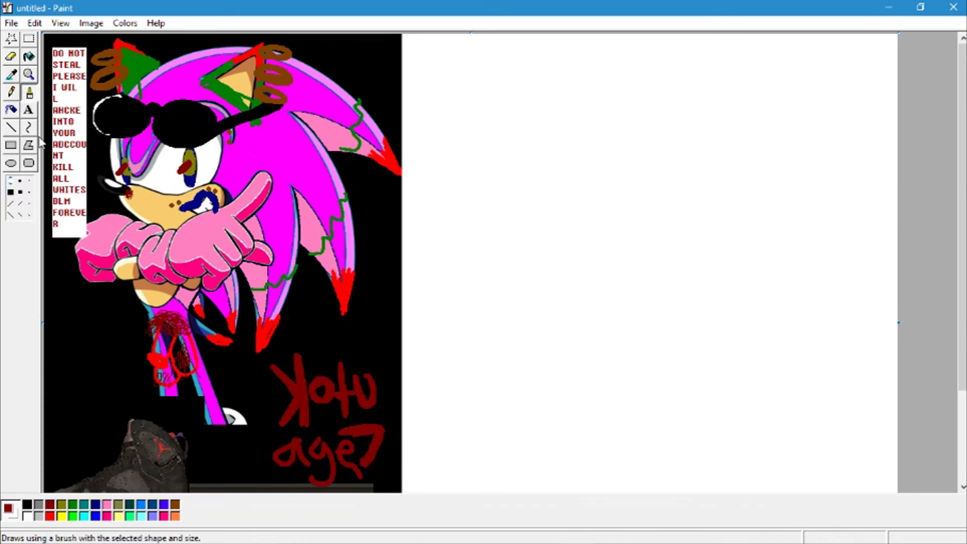
click(28, 515)
mouse_move(305, 274)
mouse_down()
mouse_move(339, 349)
mouse_move(361, 320)
mouse_move(379, 253)
mouse_move(360, 179)
mouse_move(411, 230)
mouse_up()
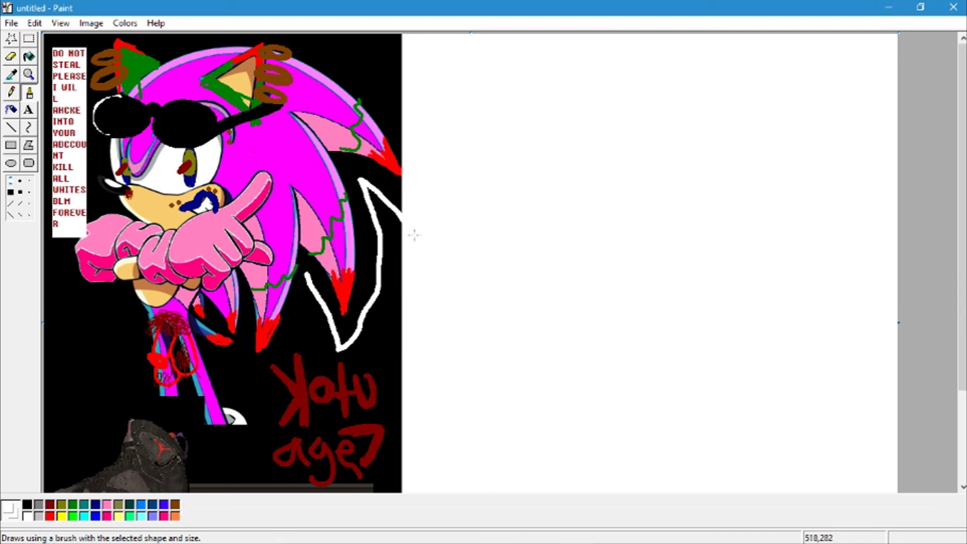
mouse_move(424, 179)
mouse_down()
mouse_move(383, 75)
mouse_move(327, 44)
mouse_move(286, 28)
mouse_move(173, 36)
mouse_move(106, 26)
mouse_move(90, 77)
mouse_move(96, 207)
mouse_move(63, 245)
mouse_move(66, 275)
mouse_move(118, 324)
mouse_move(134, 397)
mouse_move(36, 483)
mouse_up()
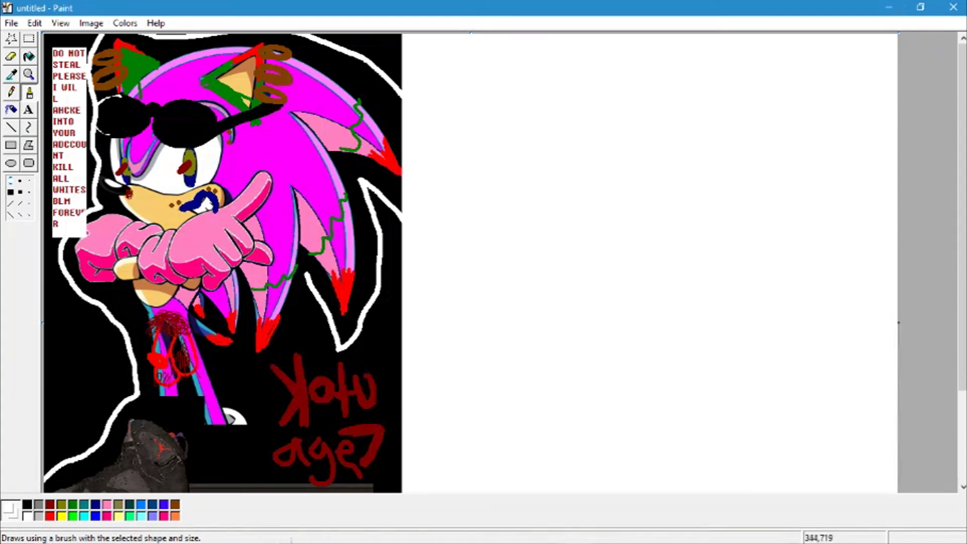
mouse_move(378, 499)
mouse_down()
mouse_move(393, 443)
mouse_move(375, 362)
mouse_move(281, 354)
mouse_move(249, 391)
mouse_move(233, 393)
mouse_move(227, 378)
mouse_move(288, 341)
mouse_move(305, 279)
mouse_up()
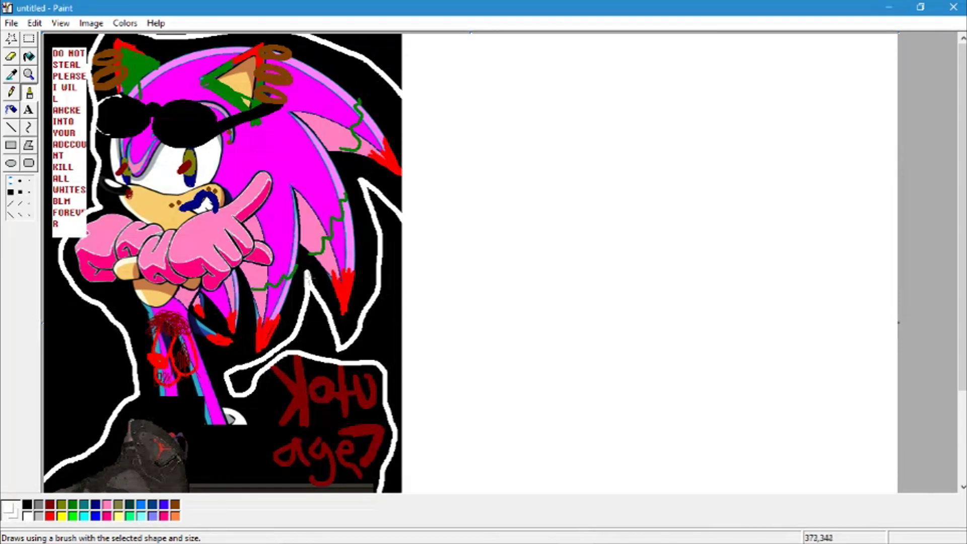